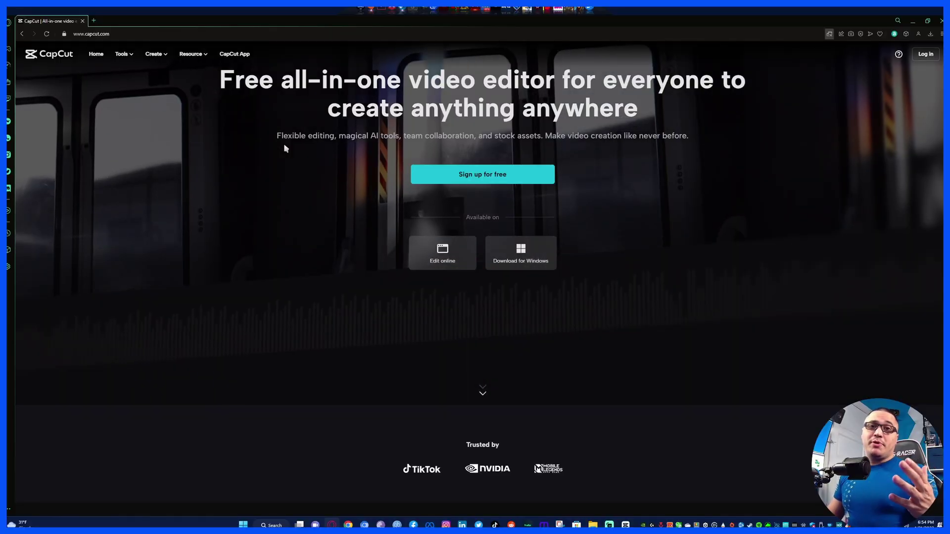
Start the Windows installer download from the CapCut website and cancel saving the file.
mouse_move(124, 44)
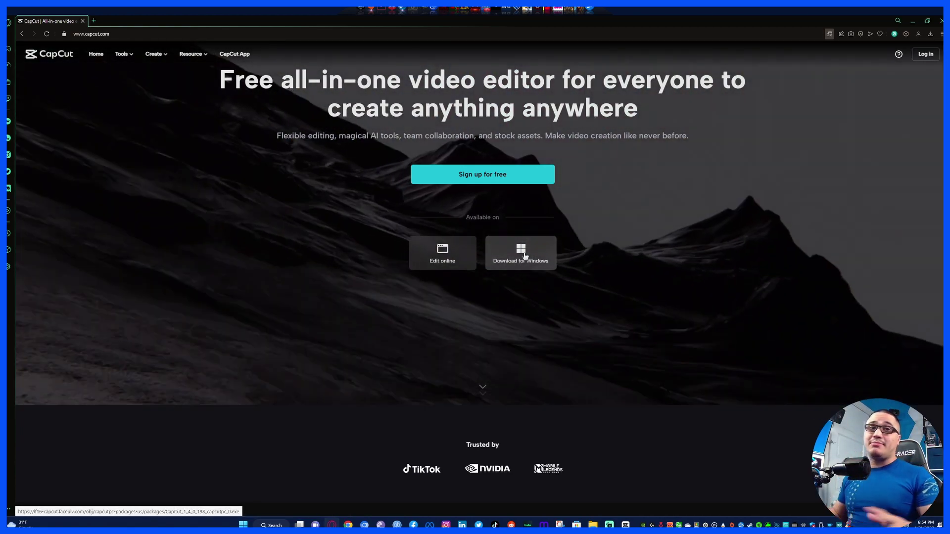
click(525, 257)
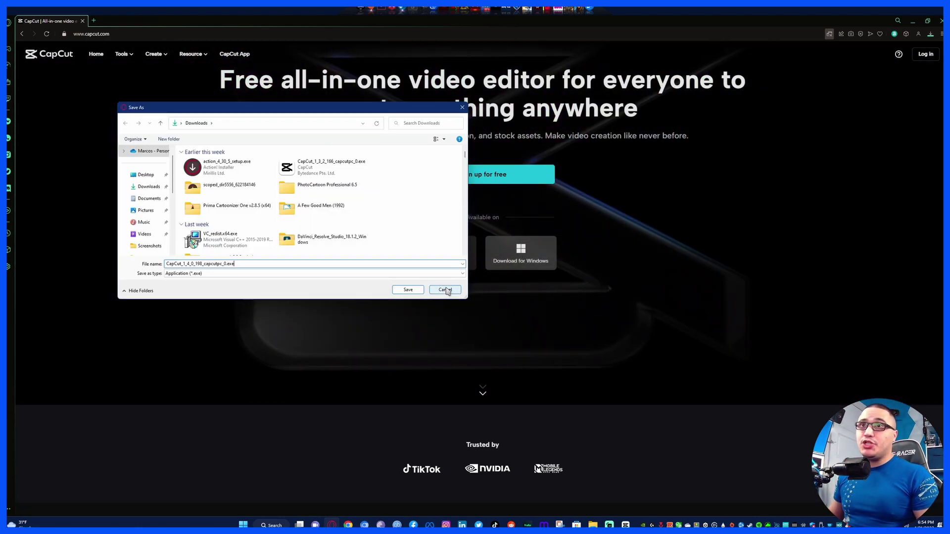
click(447, 290)
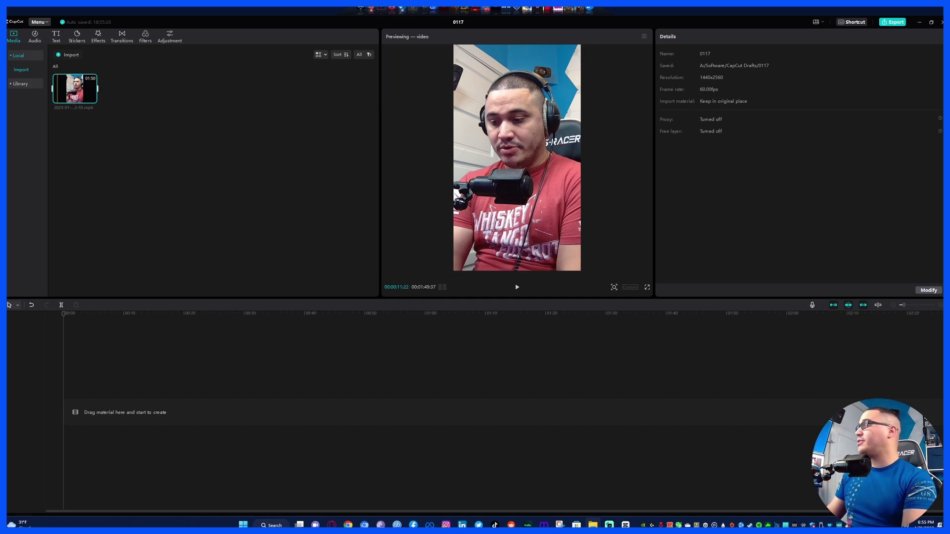
drag(7, 193, 127, 197)
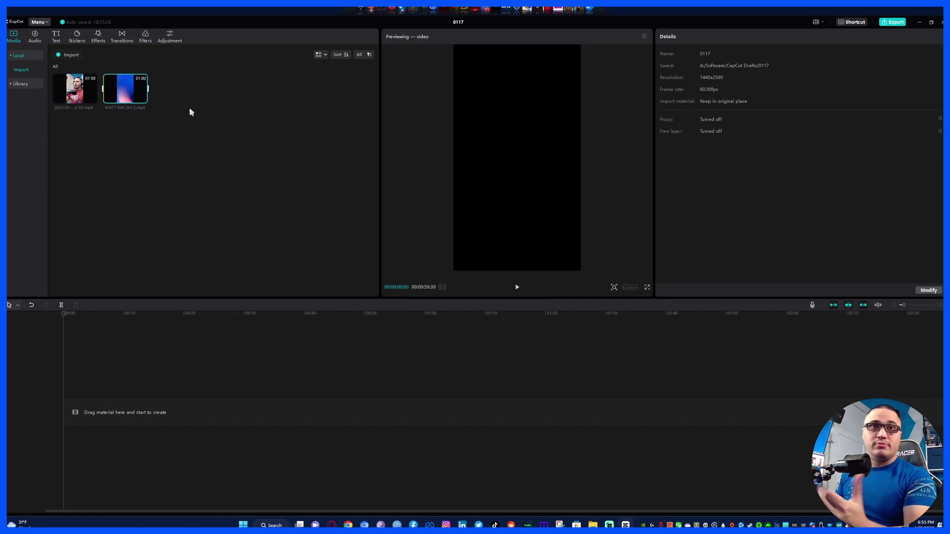
drag(74, 90, 70, 419)
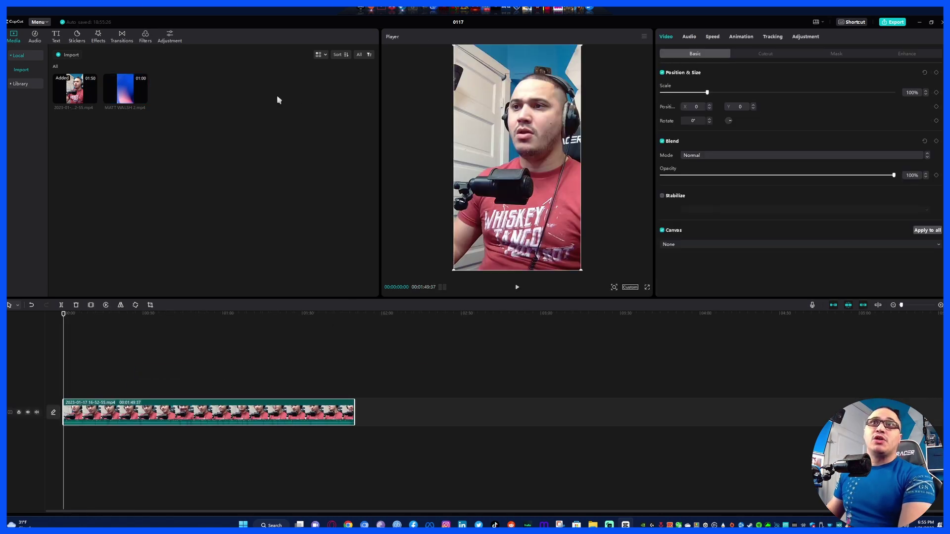
click(55, 42)
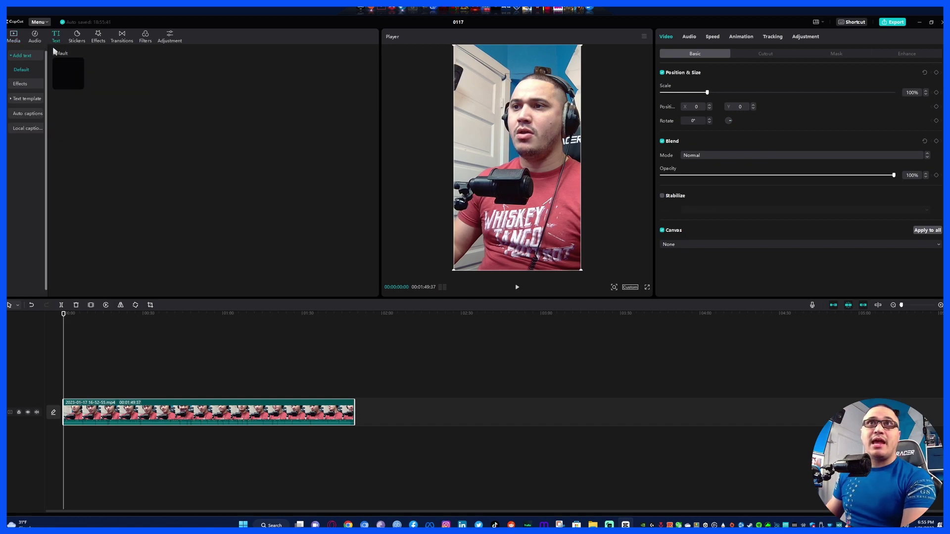
click(23, 114)
Create English auto captions from the speech and briefly play the preview to check them.
click(217, 213)
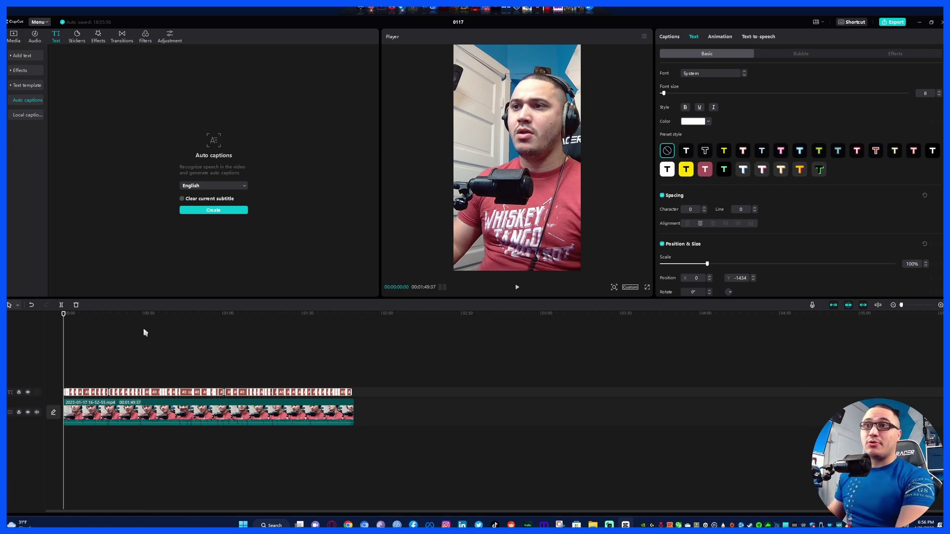
click(517, 289)
click(516, 289)
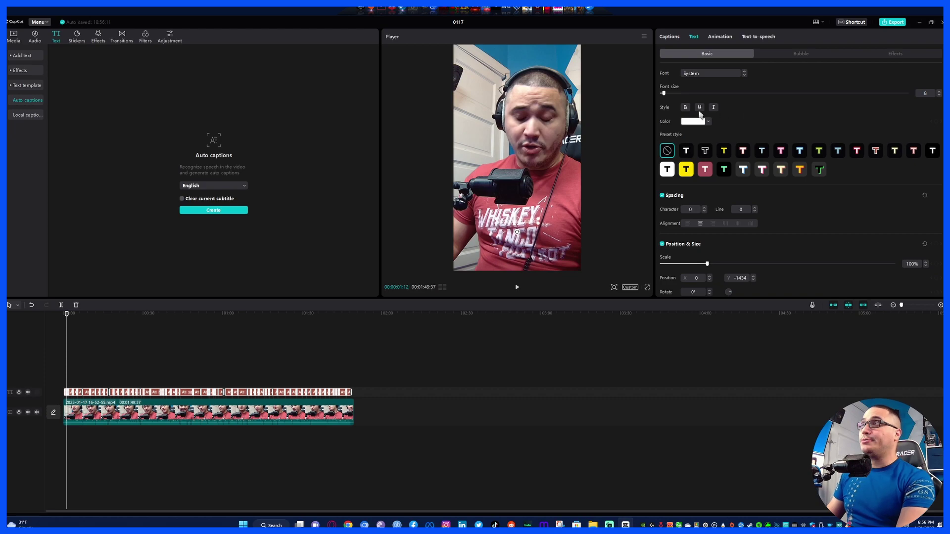
Switch the captions to the Jack Frost font and raise them to Y position 1500.
click(696, 74)
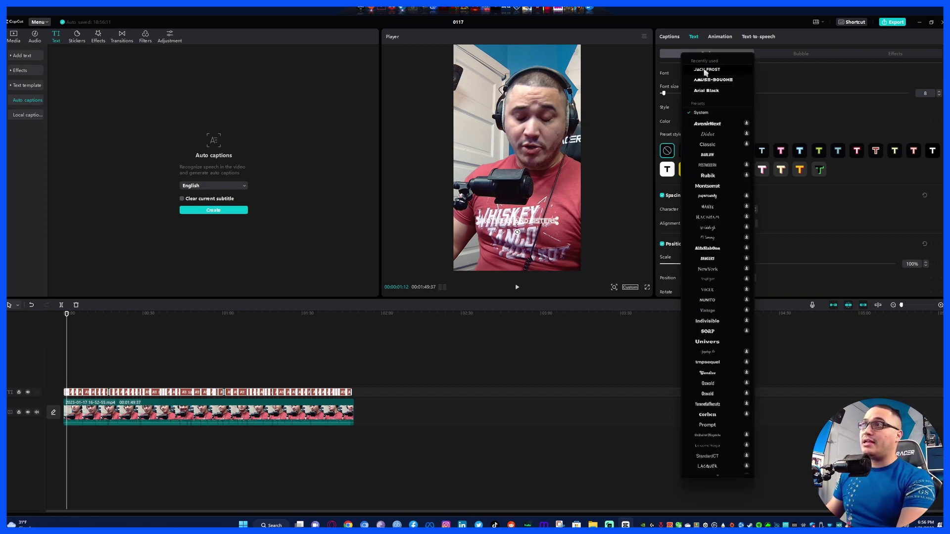
click(705, 71)
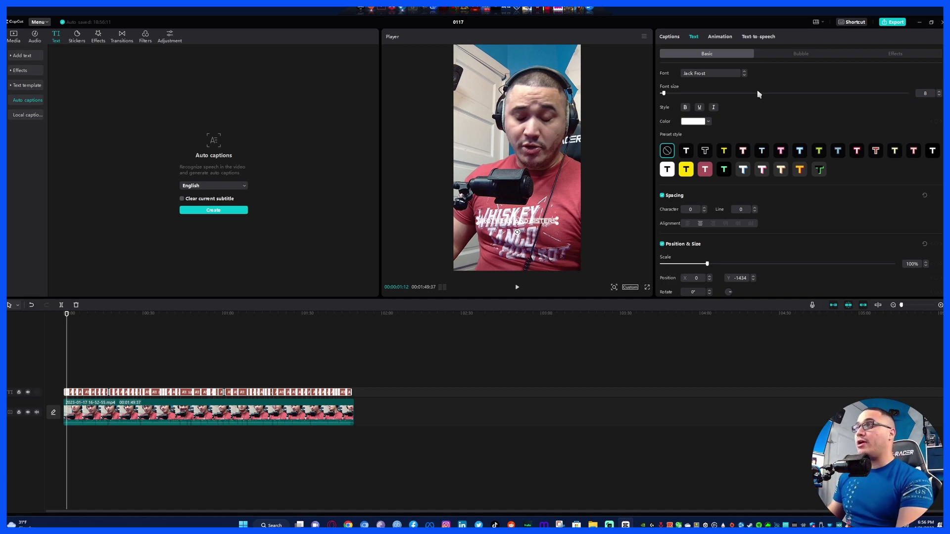
scroll(776, 189, down, 2)
double_click(741, 171)
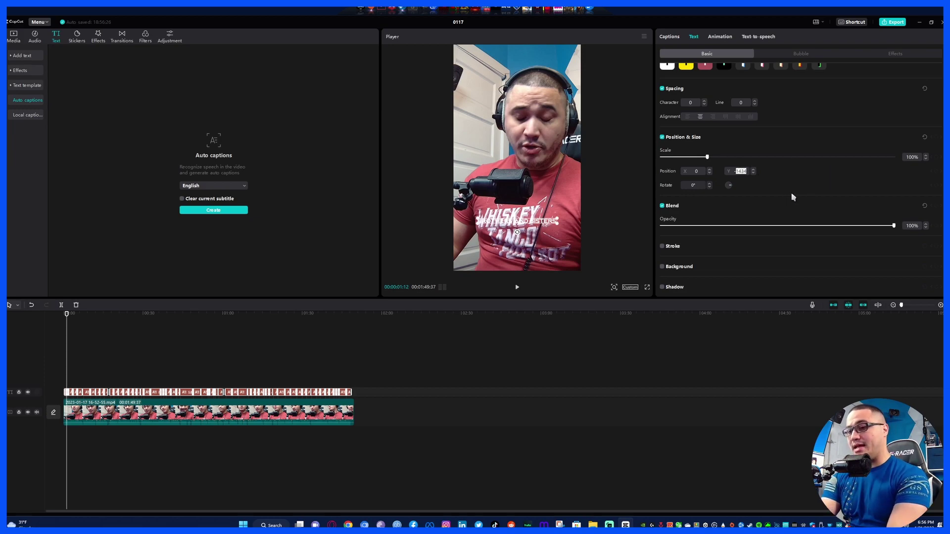
text(-1)
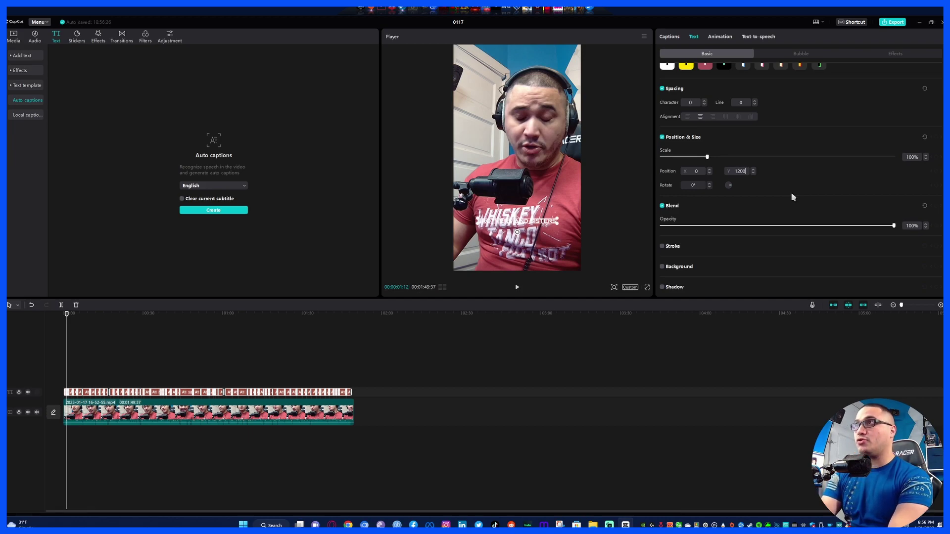
key(Return)
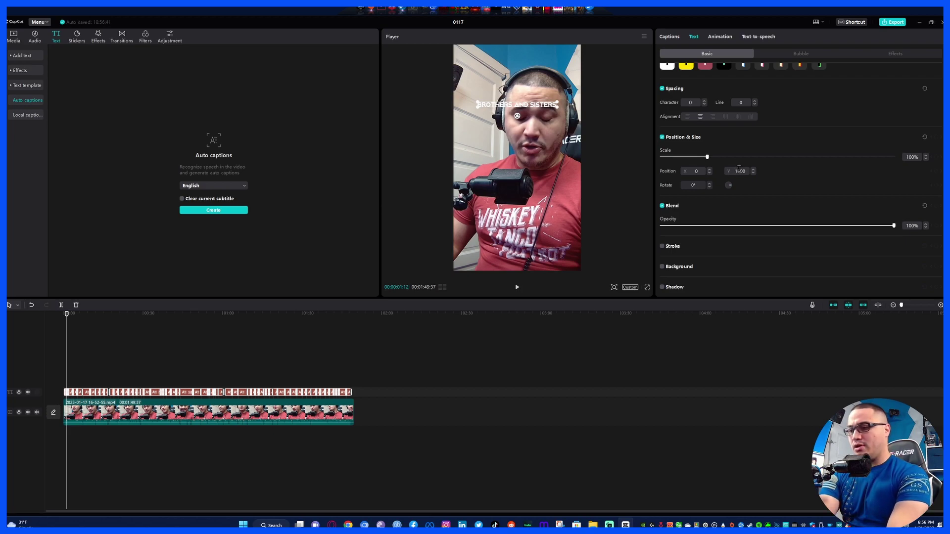
key(Return)
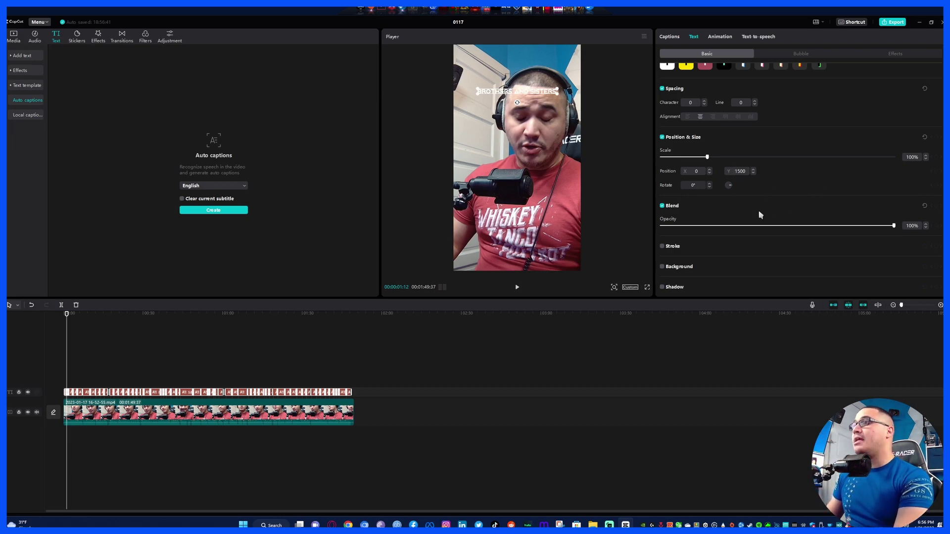
click(663, 246)
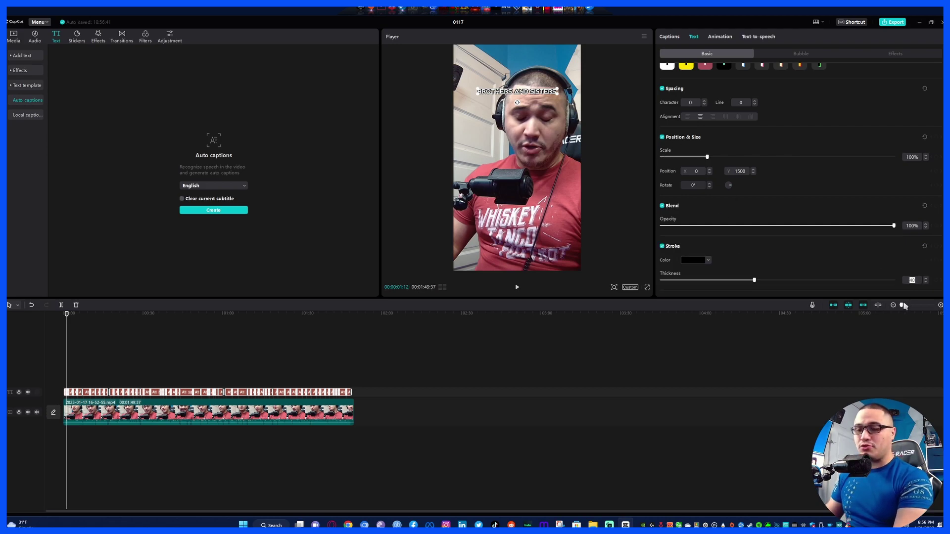
Give the caption outline thickness 20 and a red stroke colour after trying several blues.
key(Return)
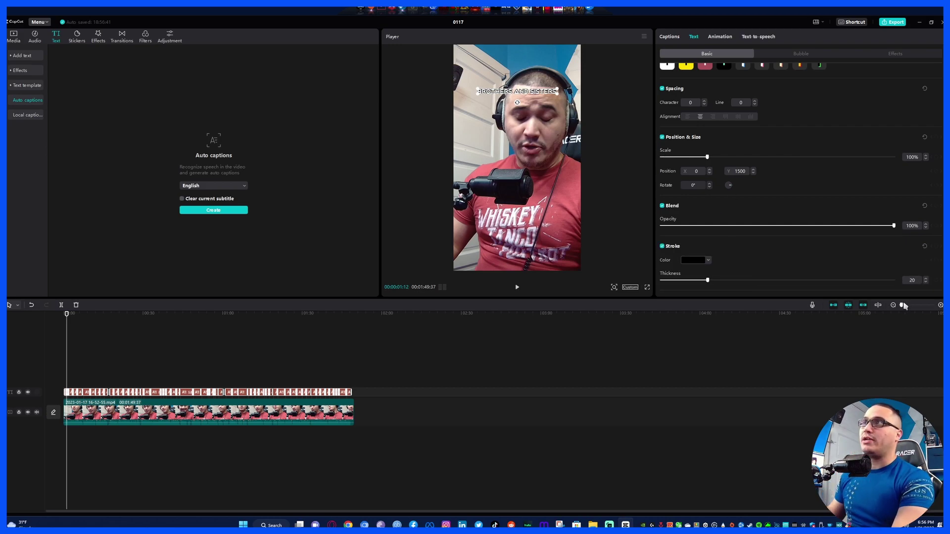
scroll(846, 257, down, 1)
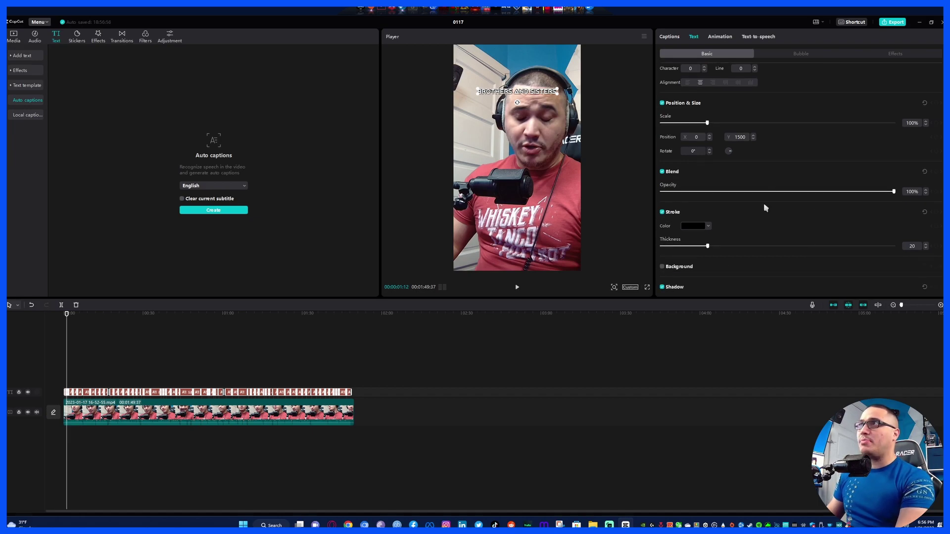
scroll(785, 230, down, 3)
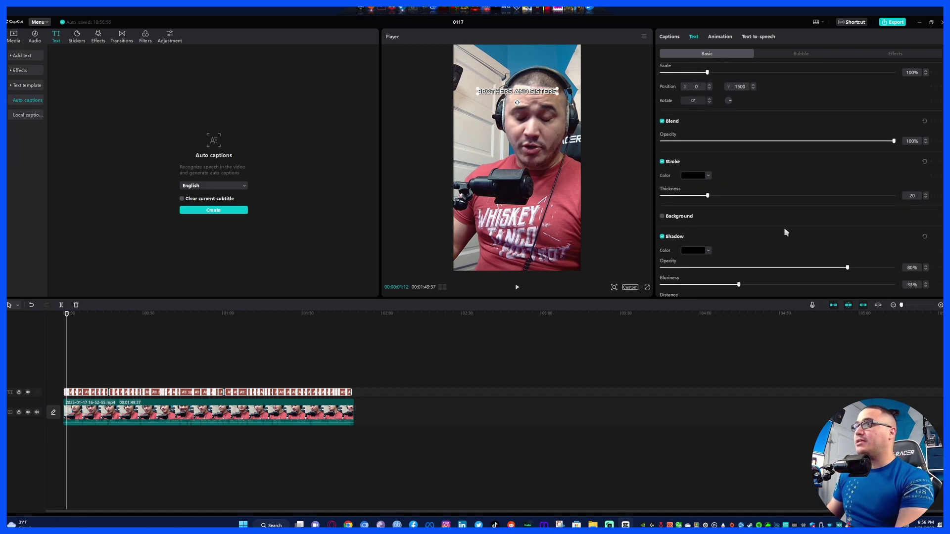
click(698, 144)
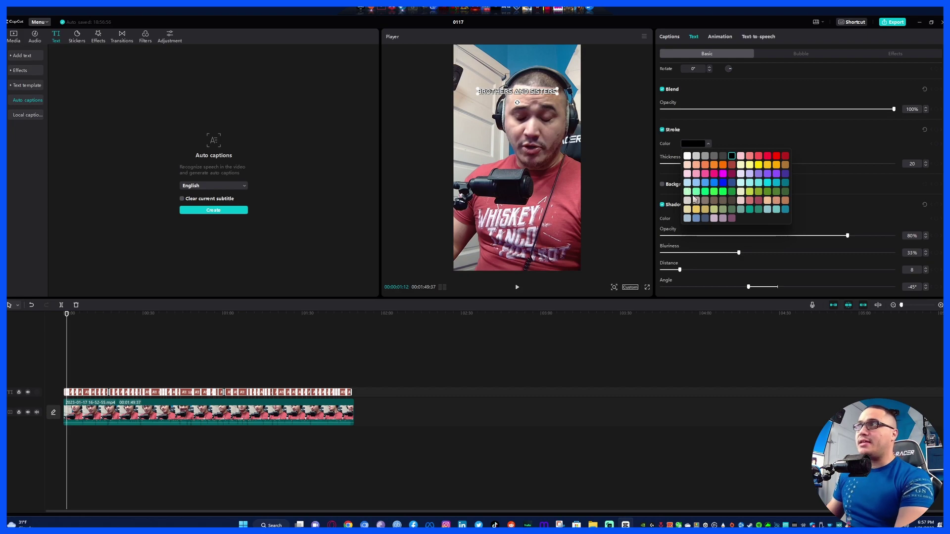
click(732, 183)
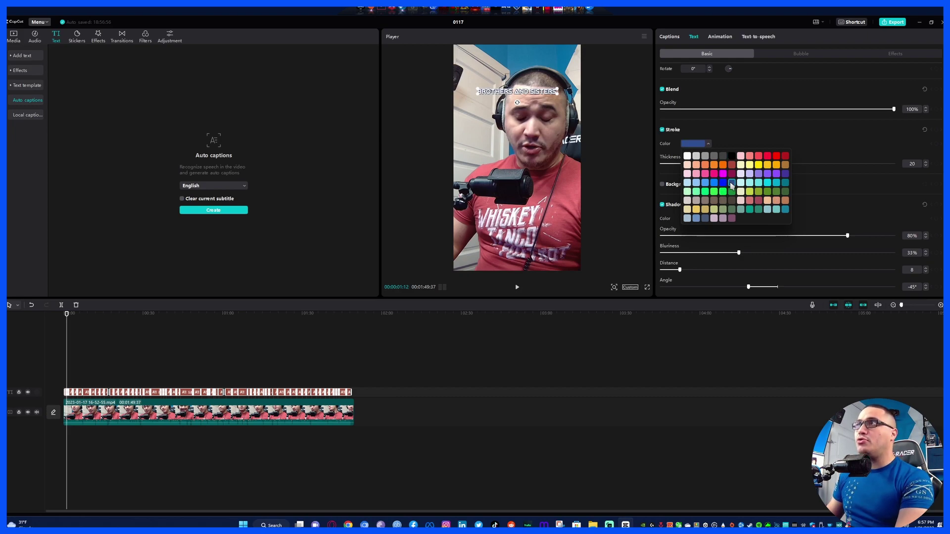
click(723, 183)
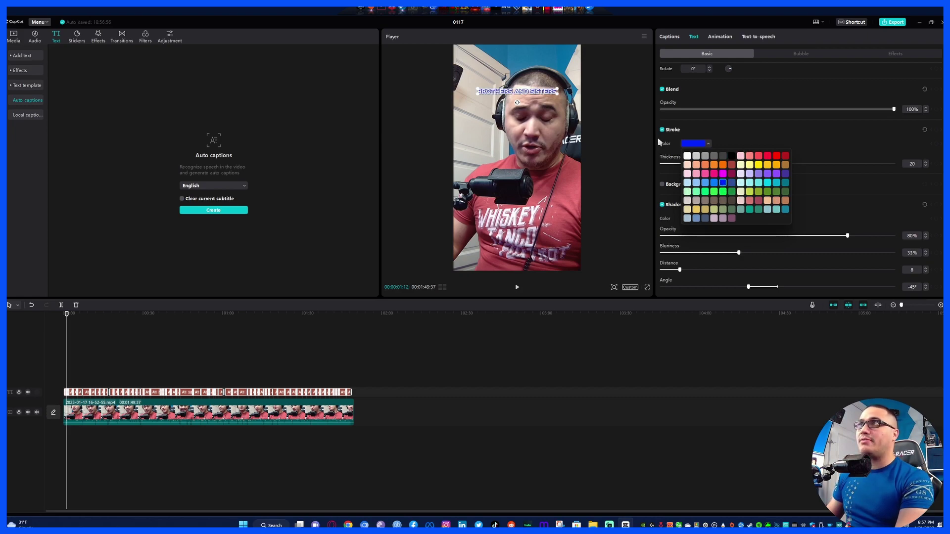
click(714, 184)
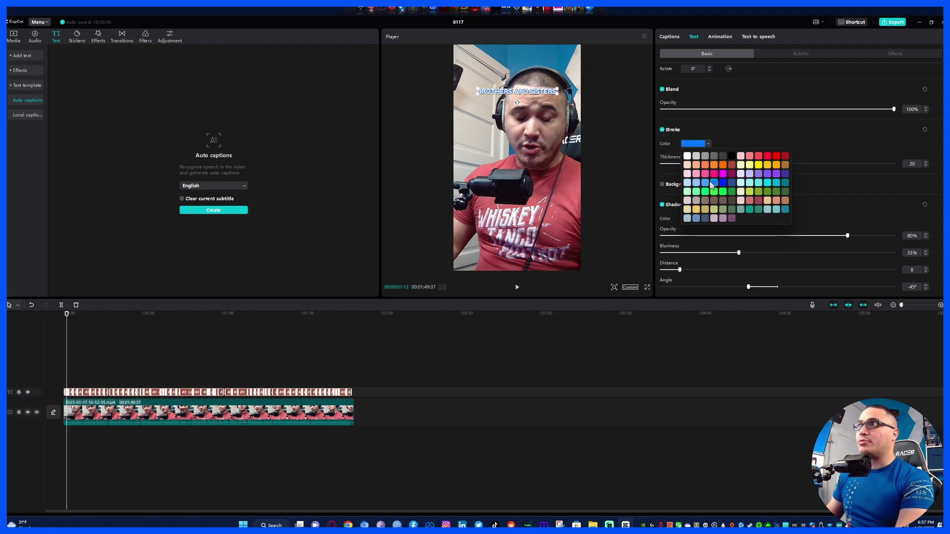
click(768, 156)
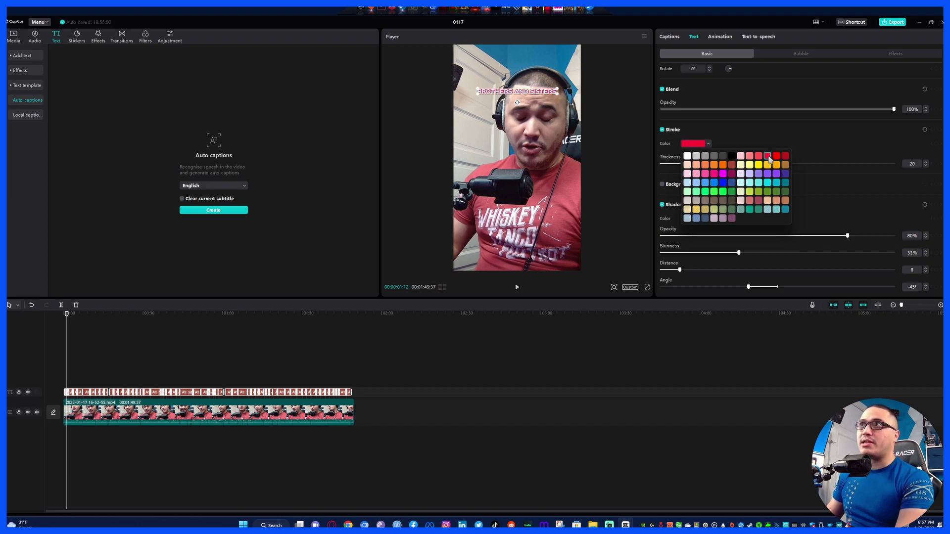
click(799, 136)
scroll(775, 214, up, 5)
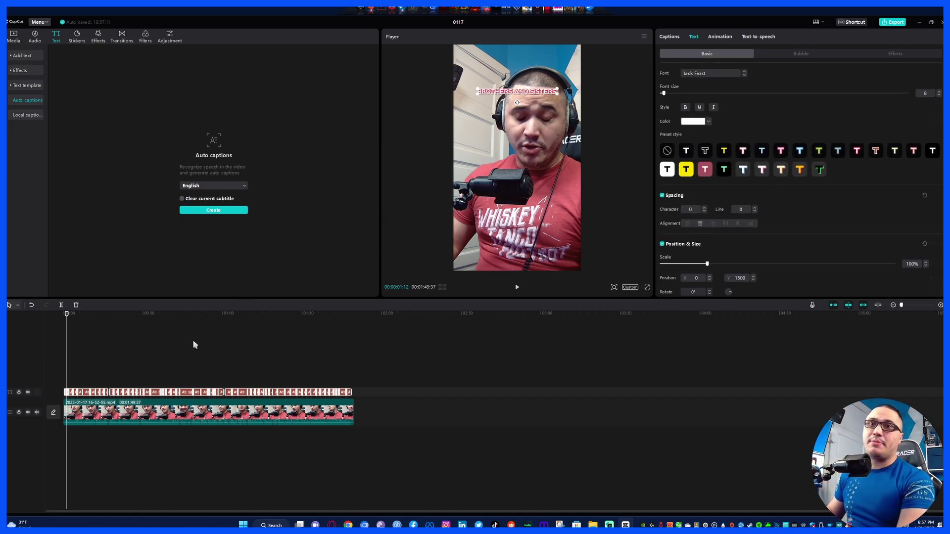
click(941, 306)
click(941, 305)
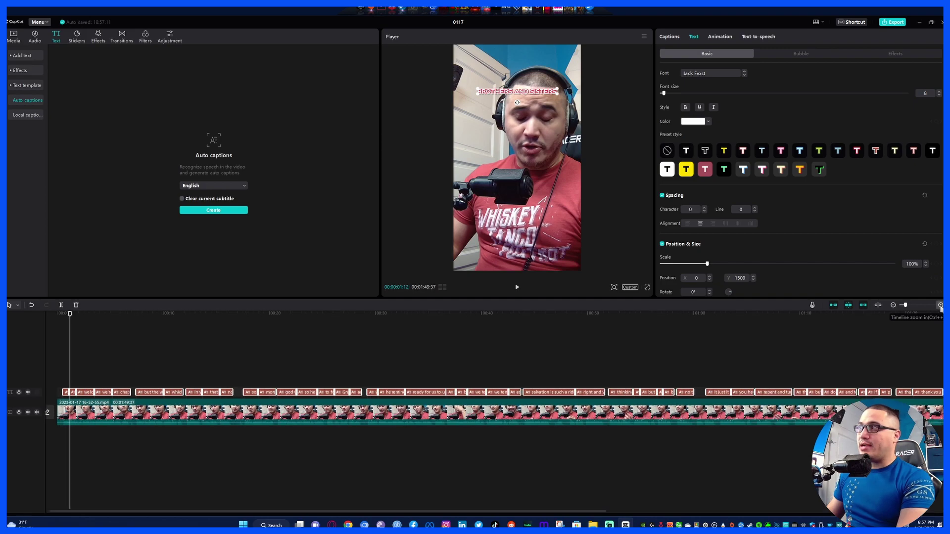
click(68, 392)
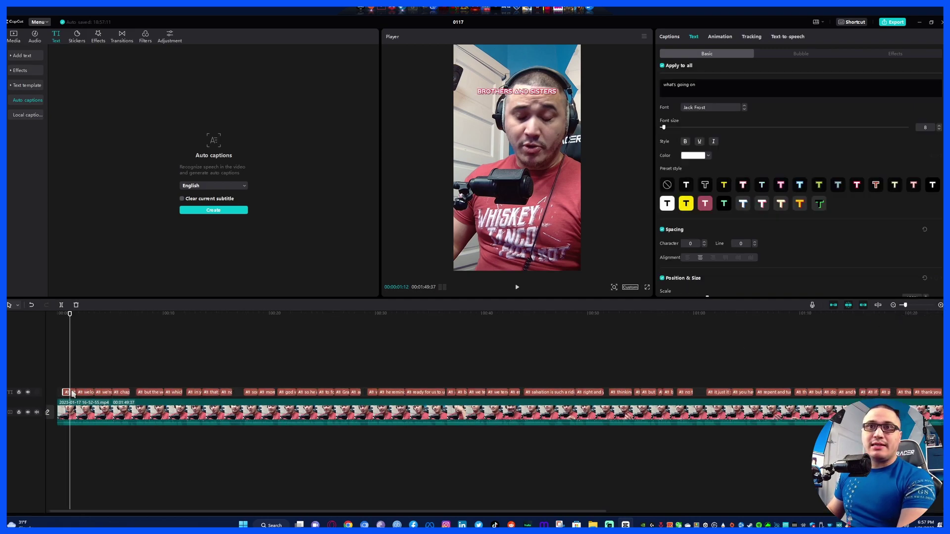
click(86, 323)
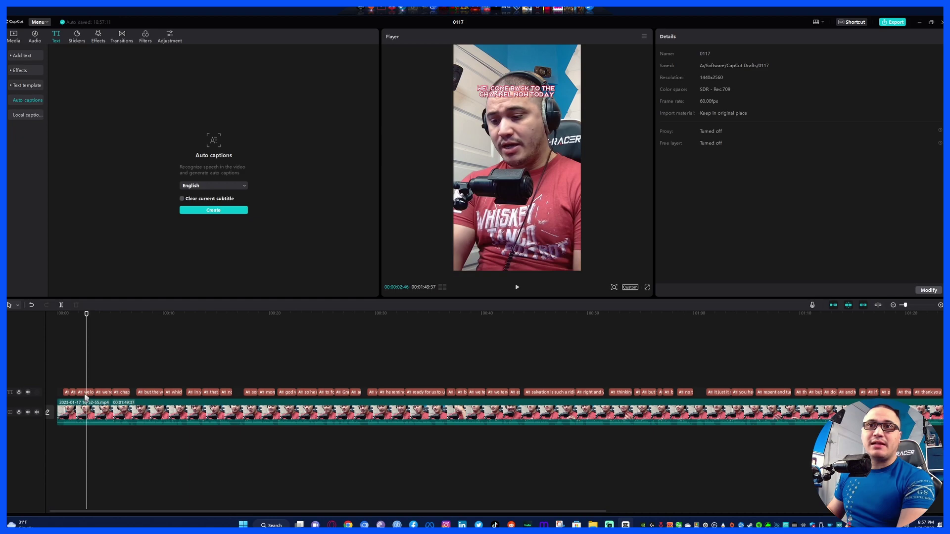
click(85, 393)
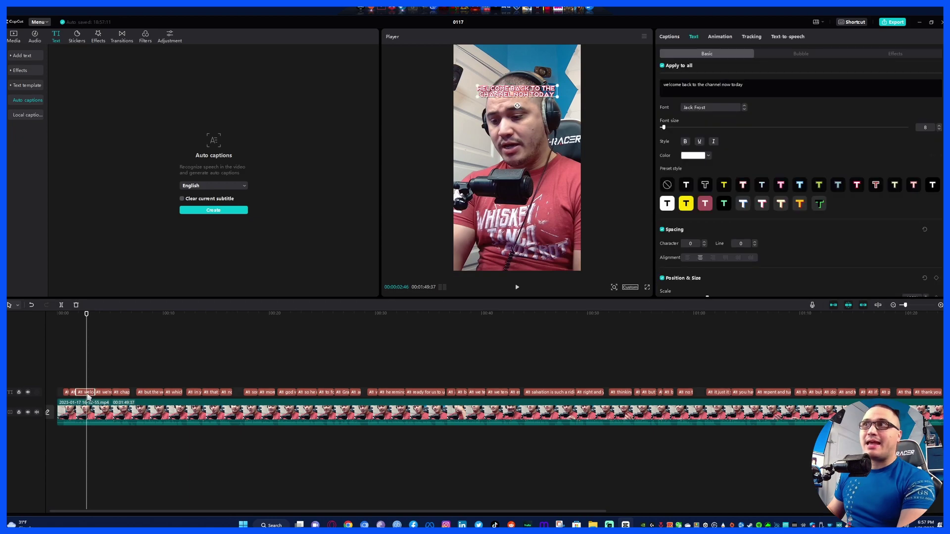
click(718, 37)
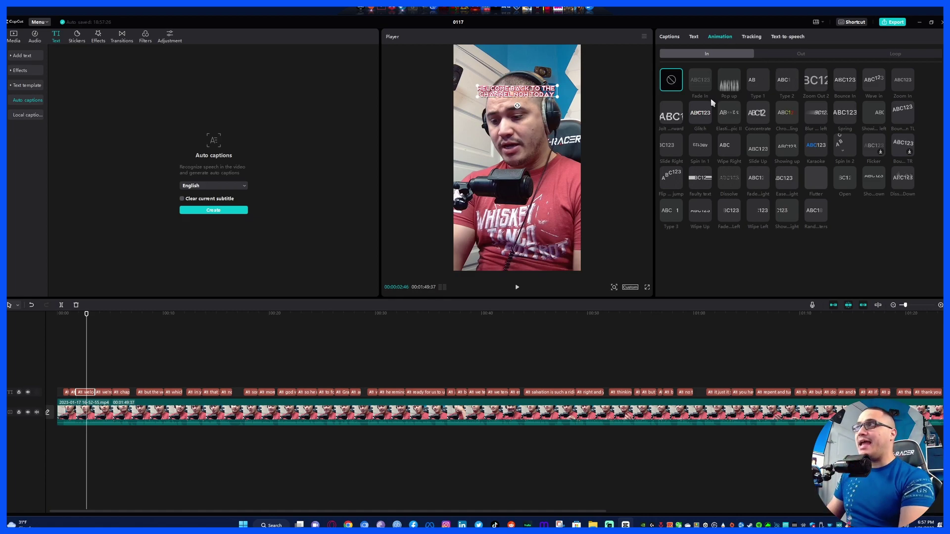
click(106, 314)
click(106, 395)
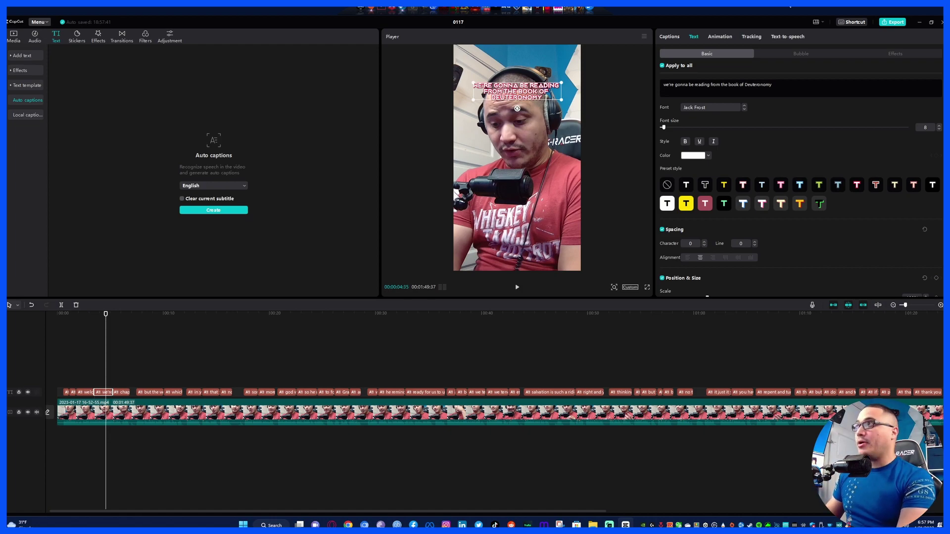
click(719, 39)
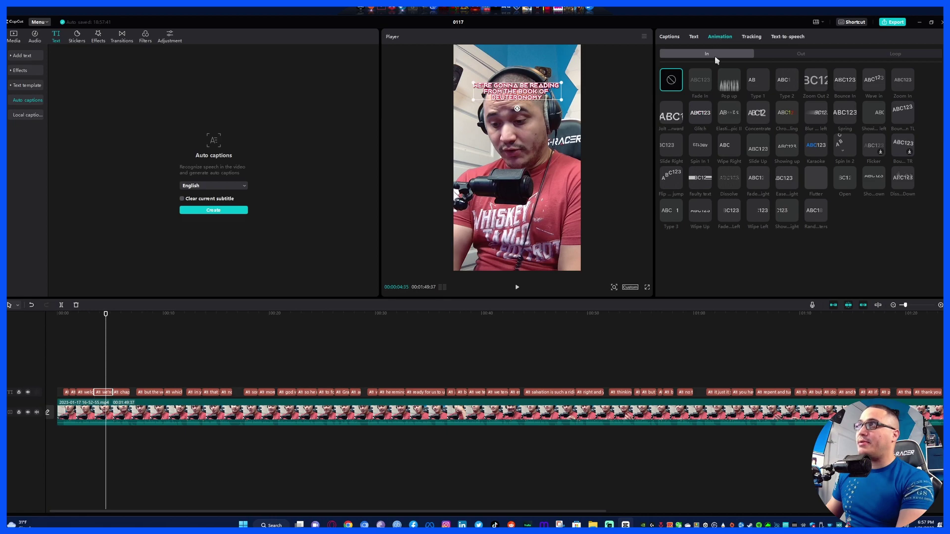
Apply the Slingshot exit animation to the Deuteronomy caption.
click(785, 55)
click(816, 113)
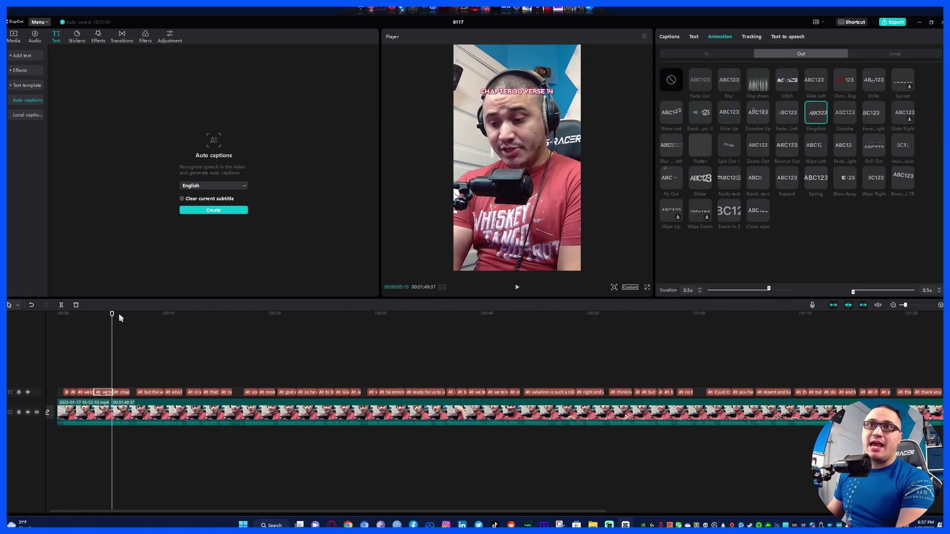
click(940, 305)
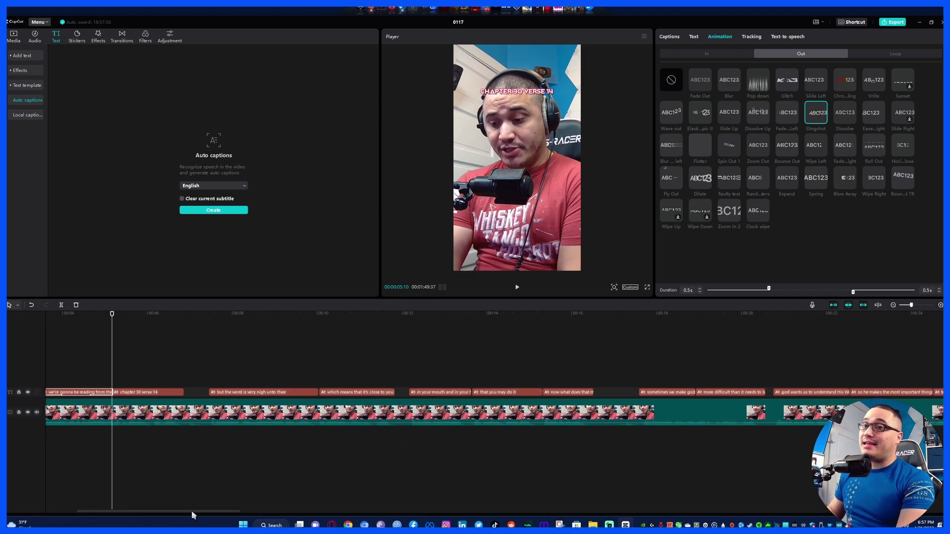
Select the 'but the word is very nigh unto thee' caption clip on the timeline.
drag(191, 512, 91, 475)
click(205, 314)
click(439, 393)
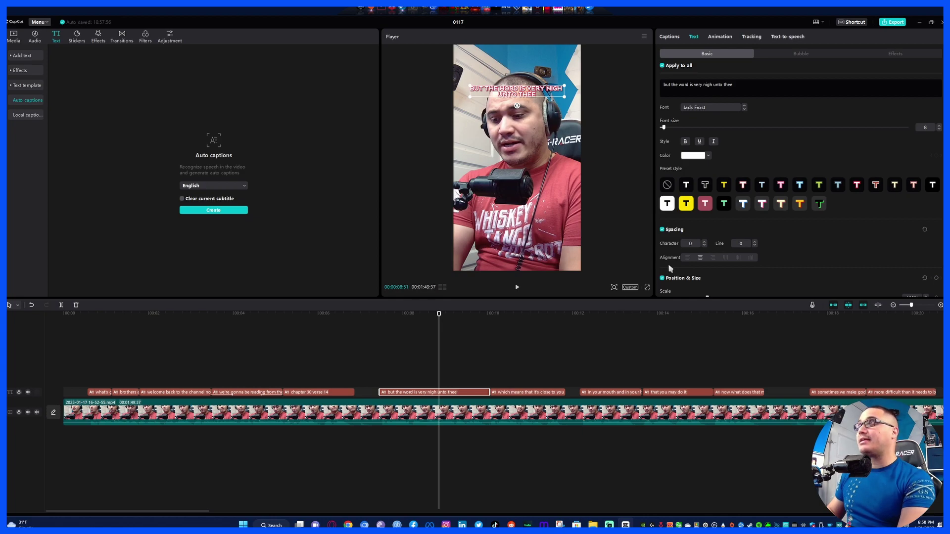
Review the caption list, text settings and exit animations, then return to the media library.
click(670, 37)
mouse_move(679, 108)
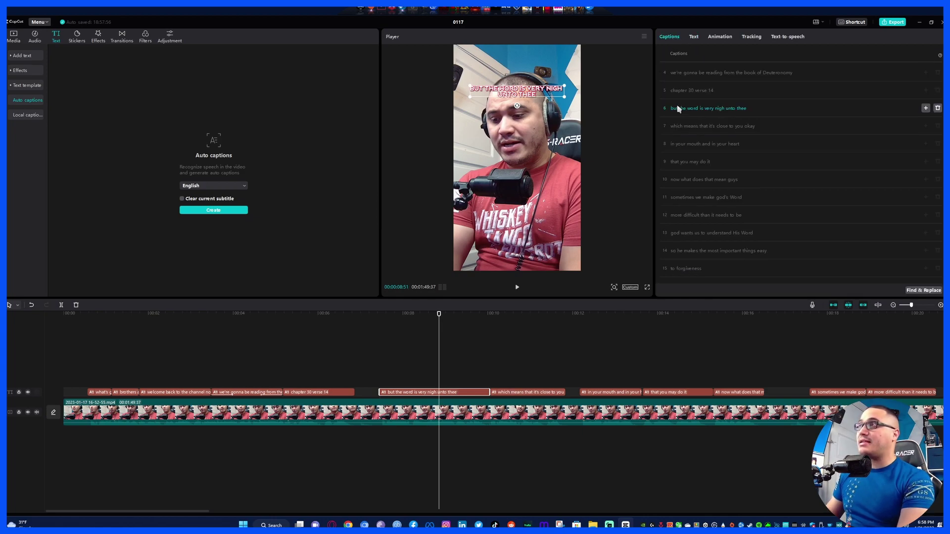
click(693, 37)
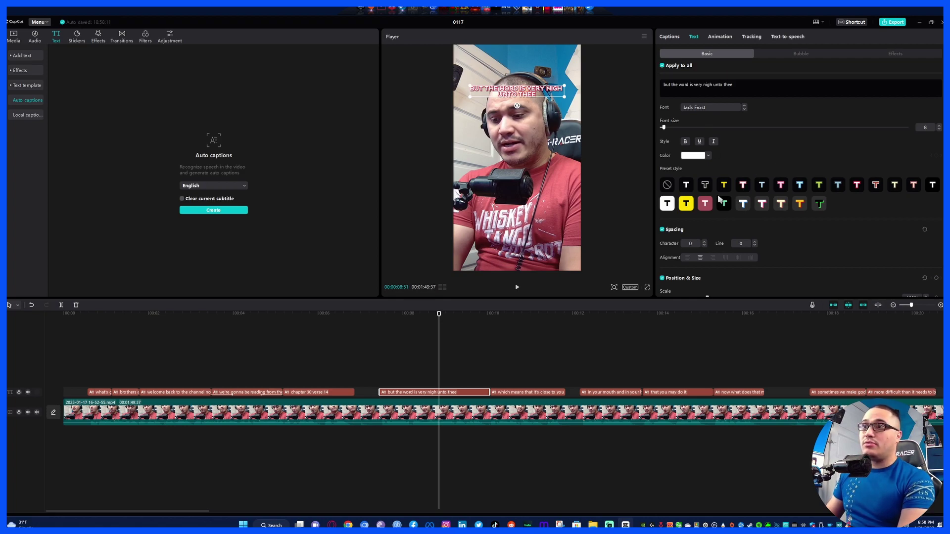
scroll(718, 194, down, 5)
scroll(717, 194, up, 5)
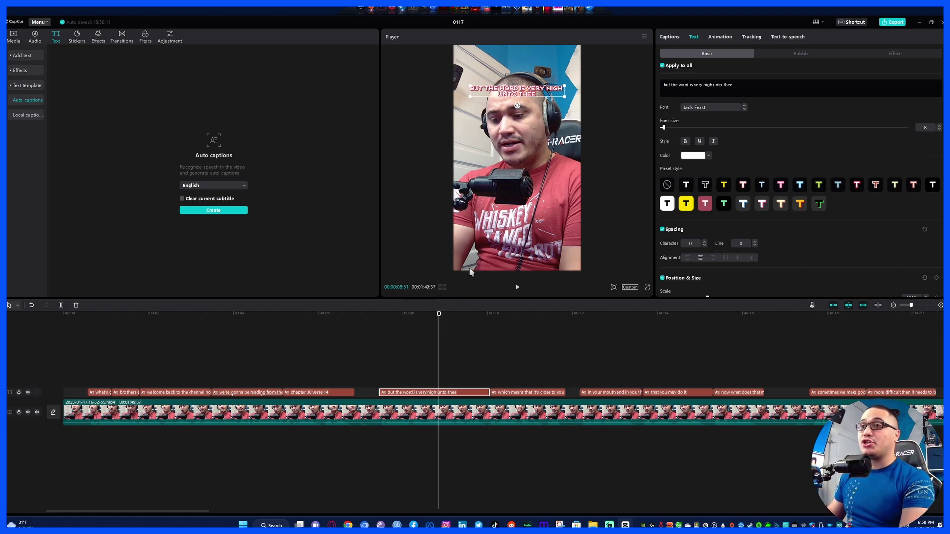
click(721, 36)
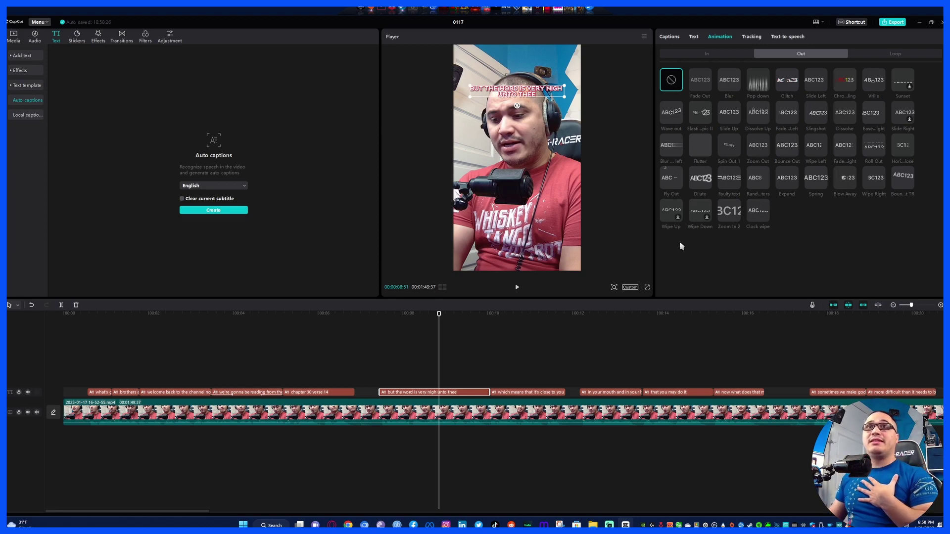
click(14, 37)
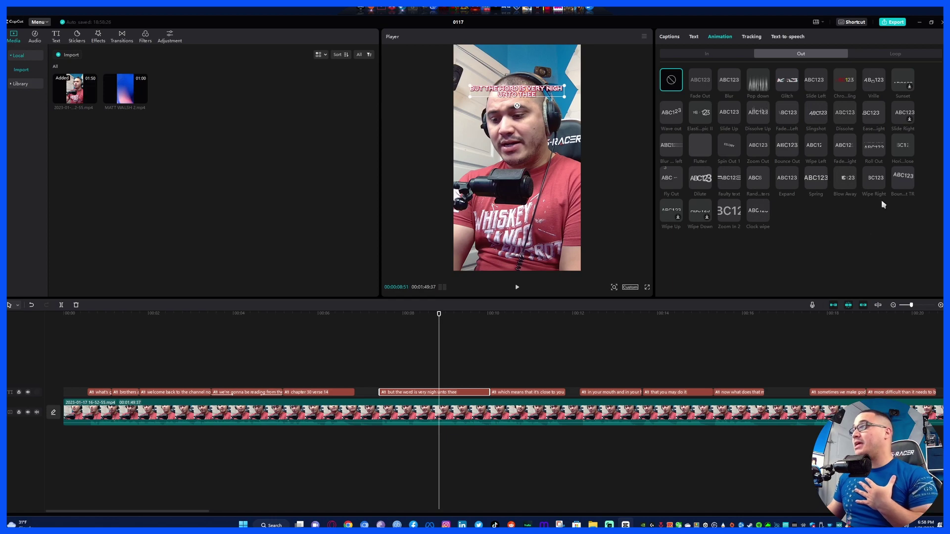
click(894, 22)
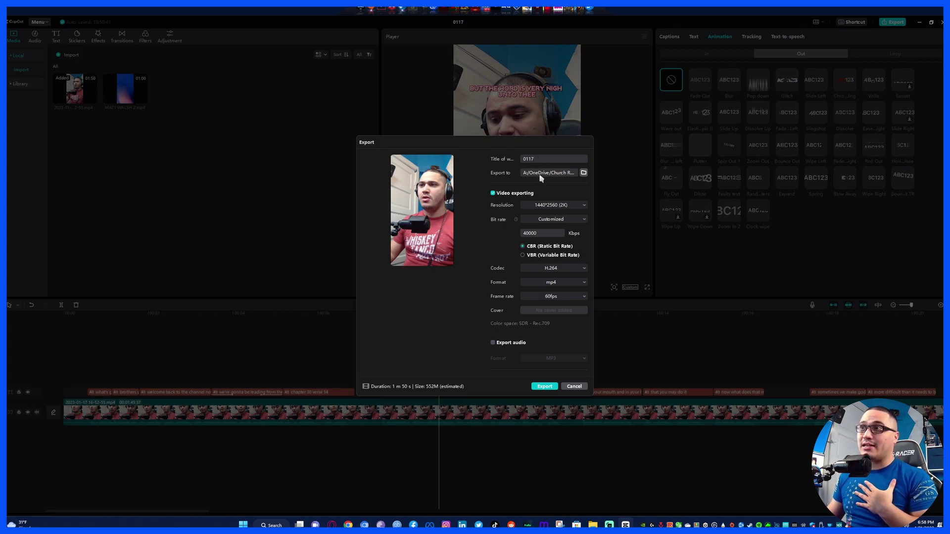
click(555, 222)
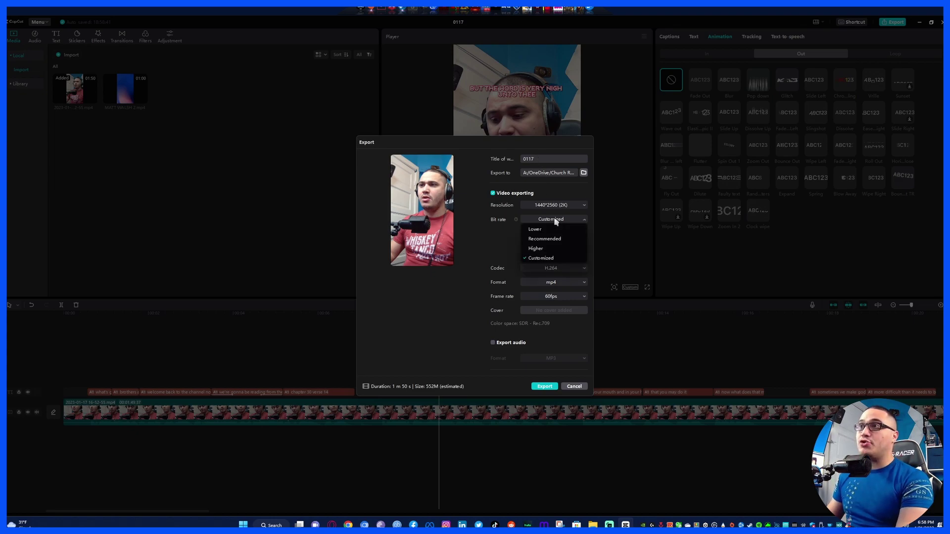
click(491, 247)
click(546, 233)
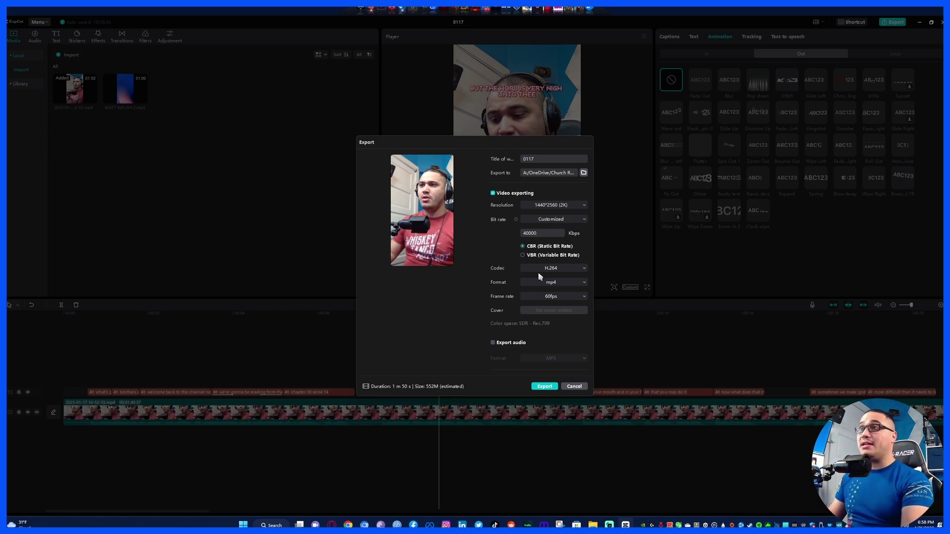
click(561, 286)
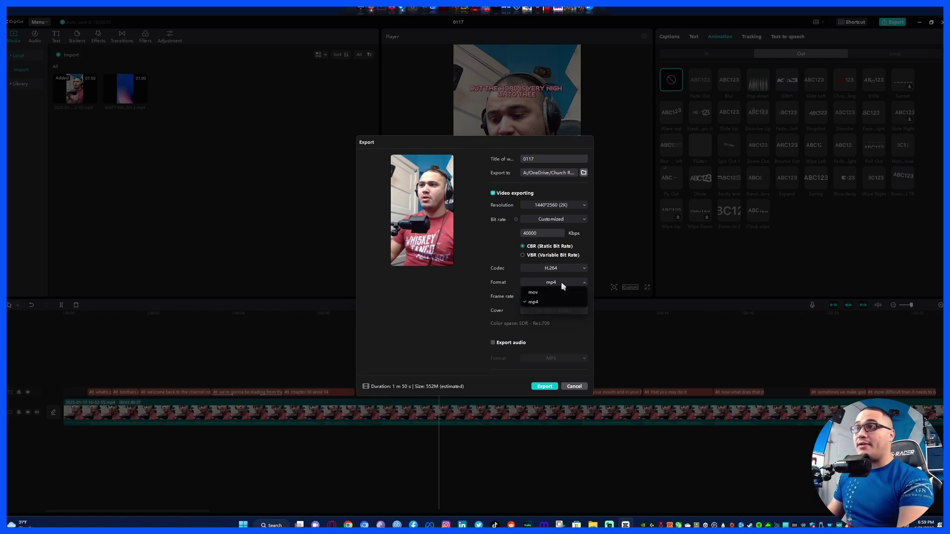
click(482, 304)
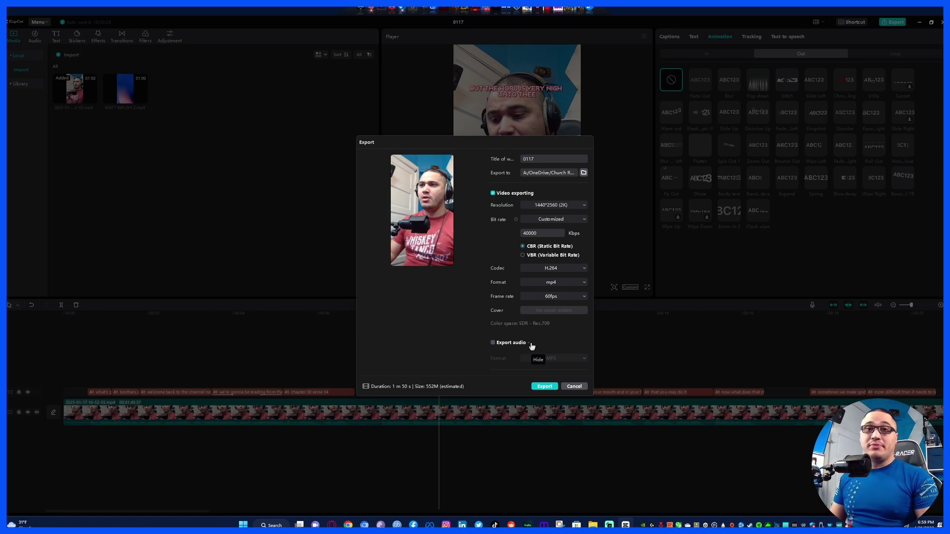
Cancel the export and browse Transitions, Filters, Effects, Stickers and Adjustment, ending on trending Music.
click(574, 386)
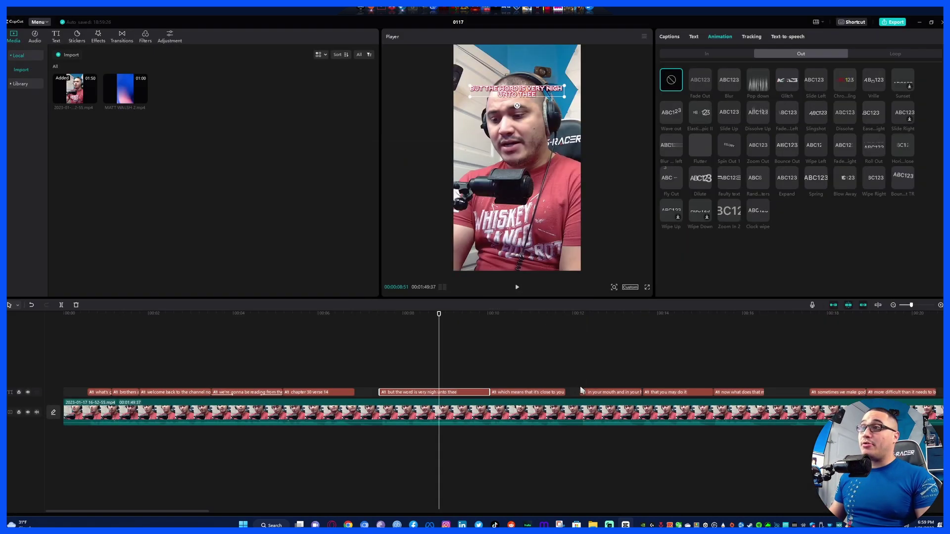
click(122, 38)
click(145, 38)
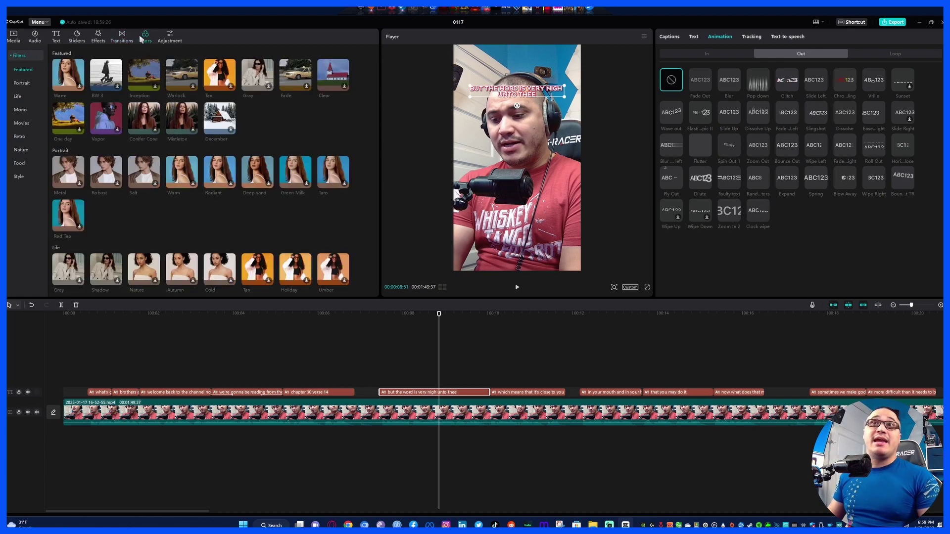
click(99, 38)
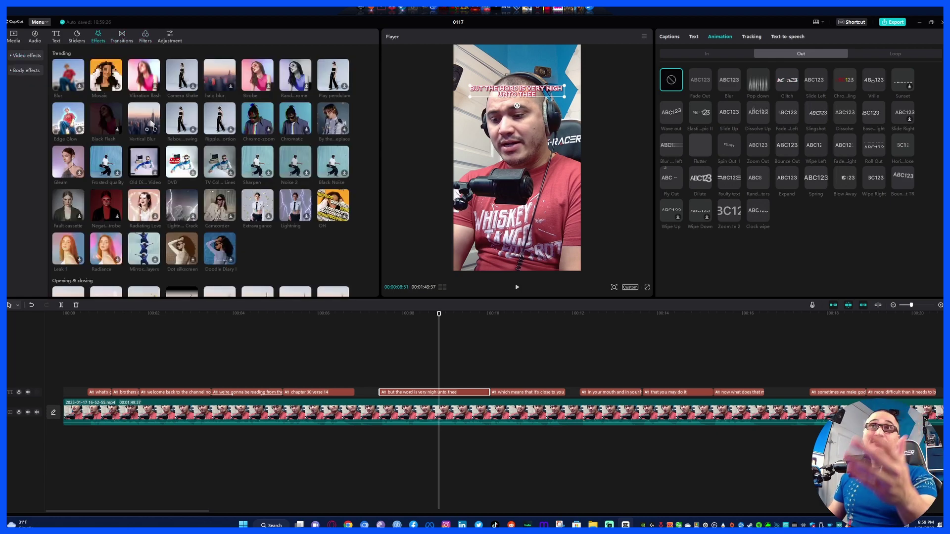
click(78, 35)
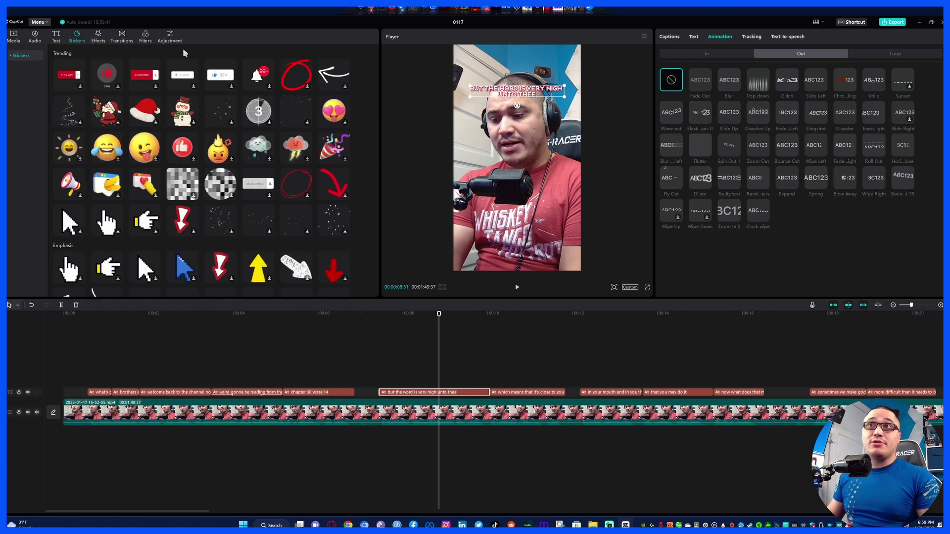
click(168, 37)
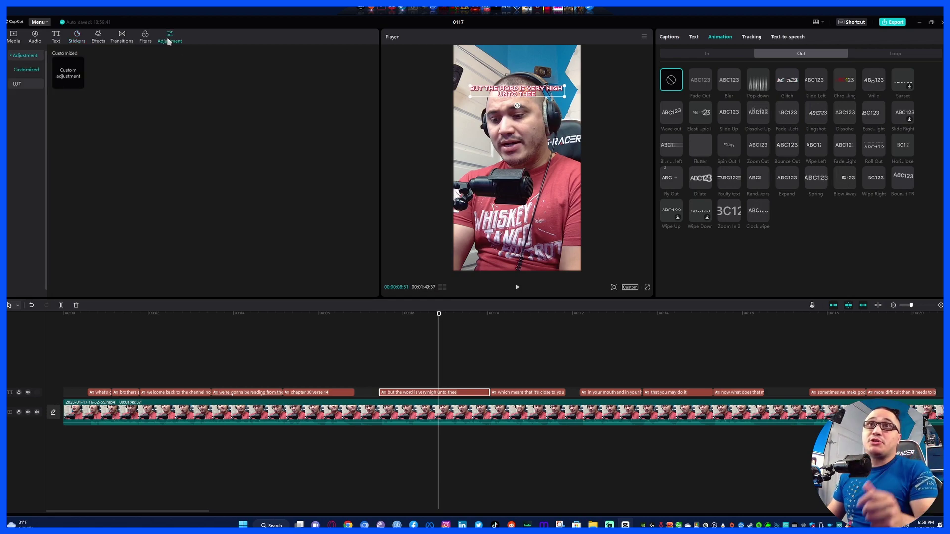
click(35, 38)
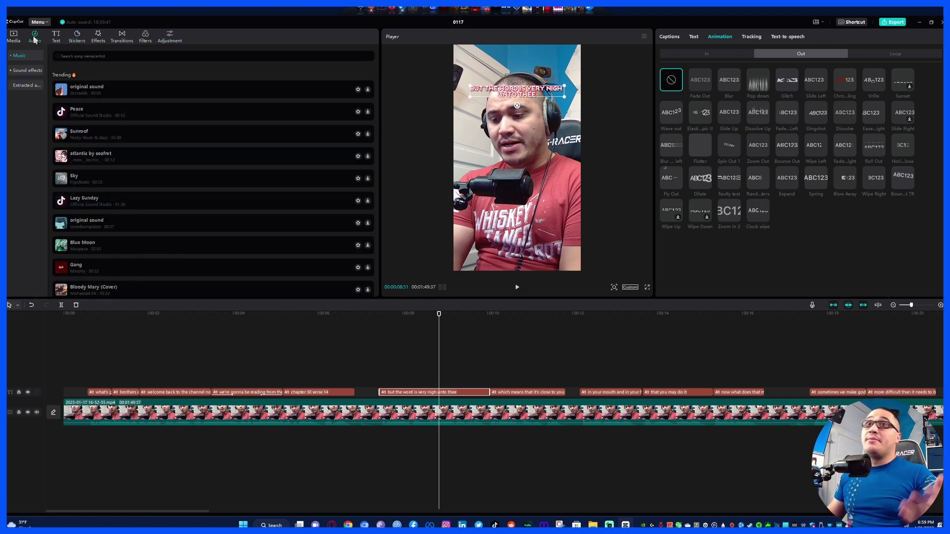